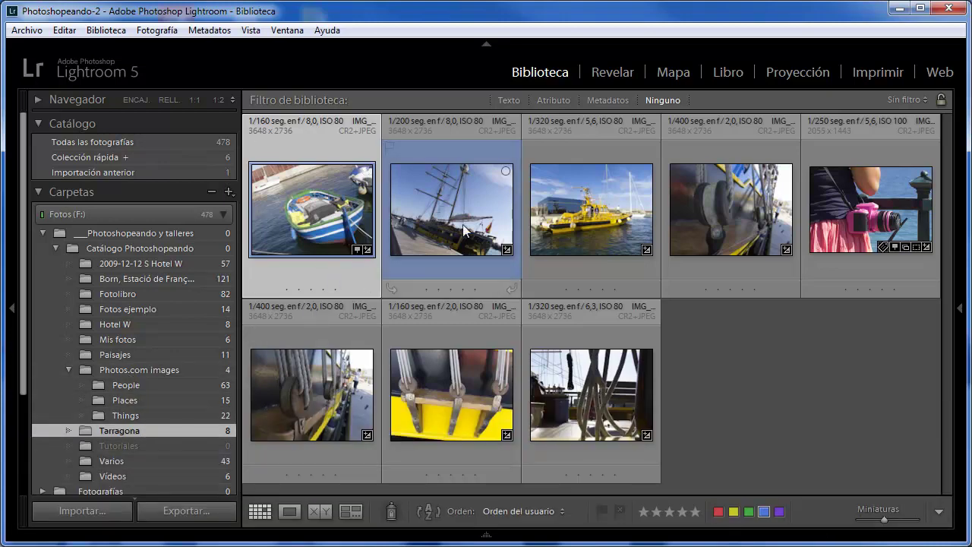
# Browse the Varios folder, select the building photo, then return to the Tarragona folder
pyautogui.click(140, 462)
pyautogui.keyDown('ctrl'); pyautogui.click(466, 362); pyautogui.keyUp('ctrl')
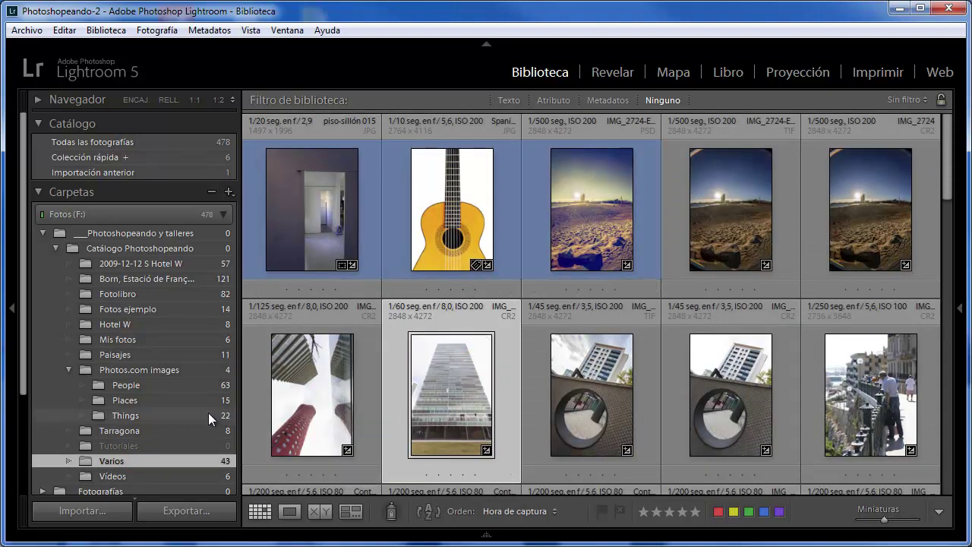
pyautogui.click(139, 433)
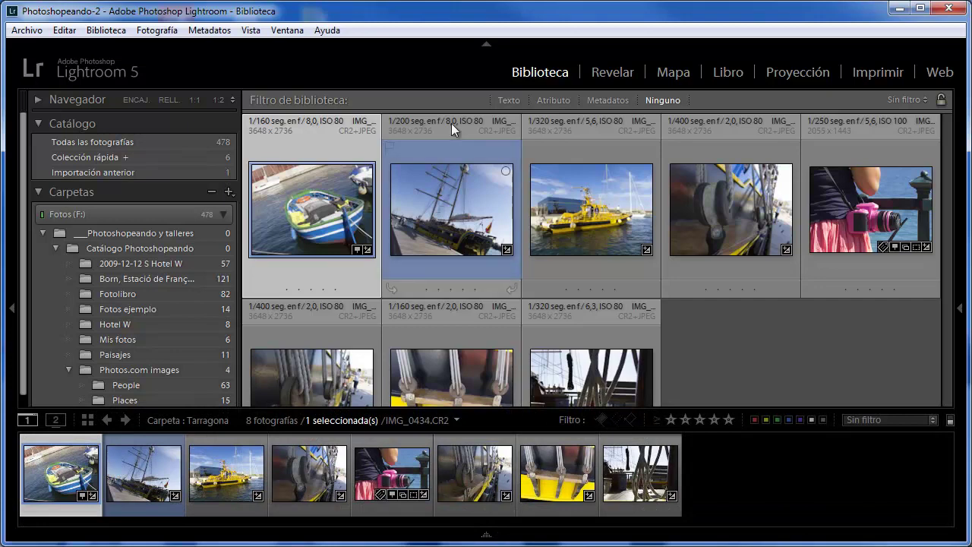
# Filter Tarragona by the Blue label from the filmstrip, leaving 2 of 8 photos
pyautogui.click(487, 535)
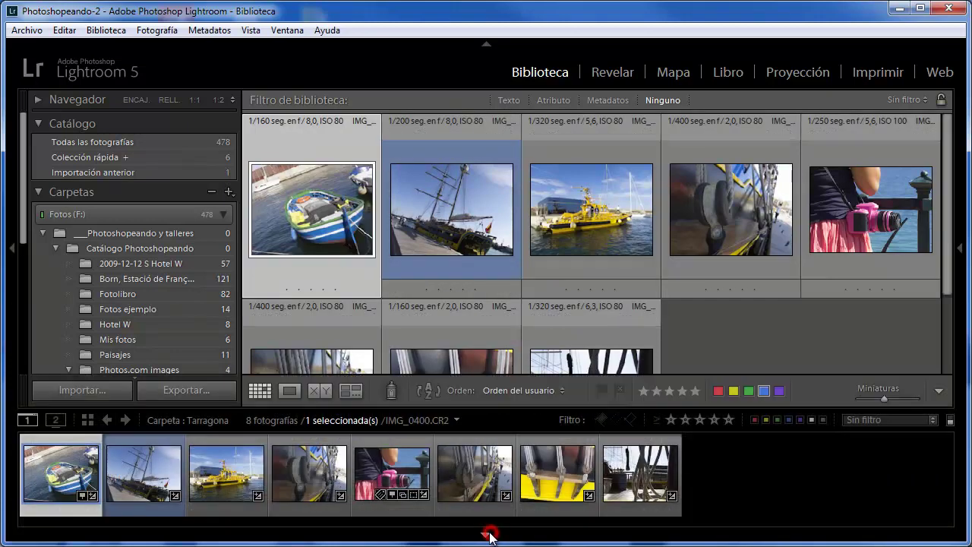
pyautogui.click(787, 420)
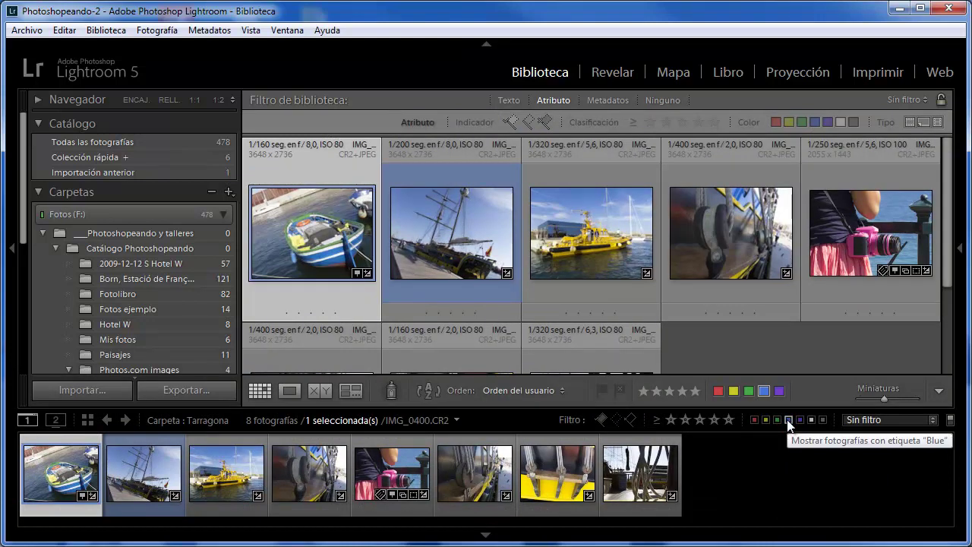
pyautogui.click(545, 533)
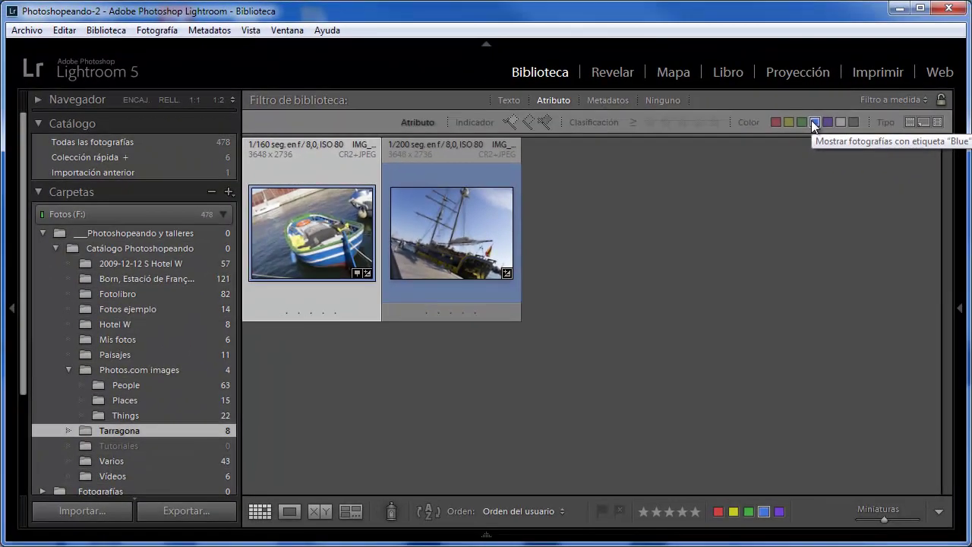
pyautogui.click(759, 537)
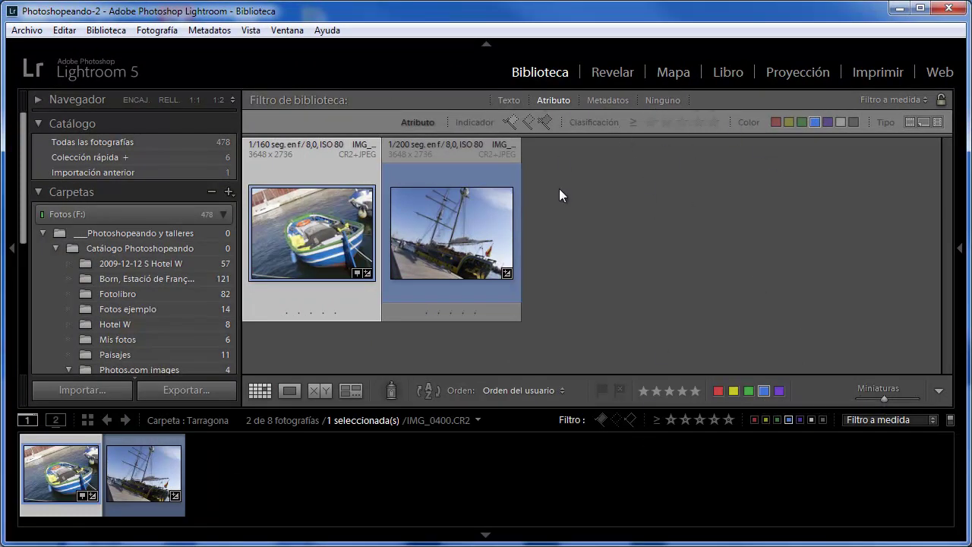
# Apply the Blue label filter to Varios, then return to Tarragona with all eight photos showing
pyautogui.click(532, 537)
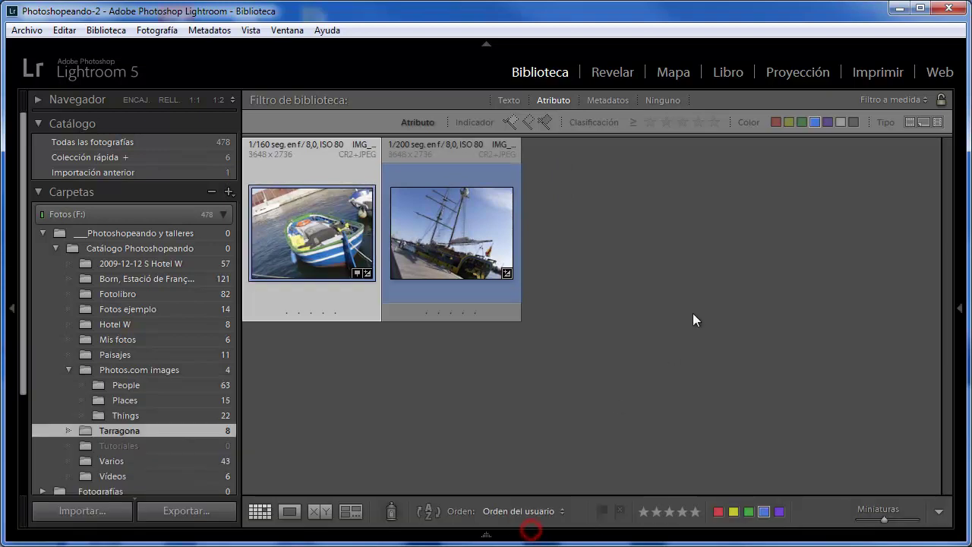
pyautogui.click(150, 458)
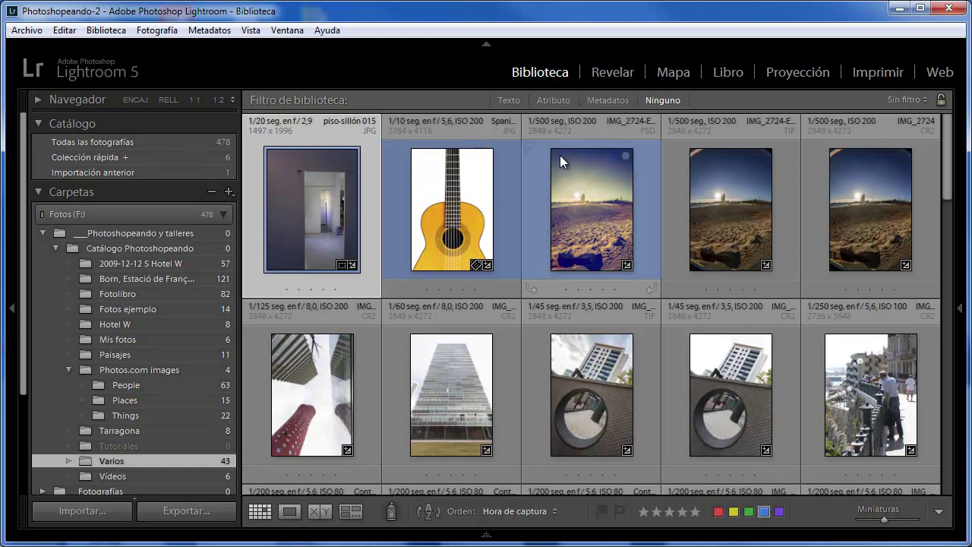
pyautogui.click(553, 103)
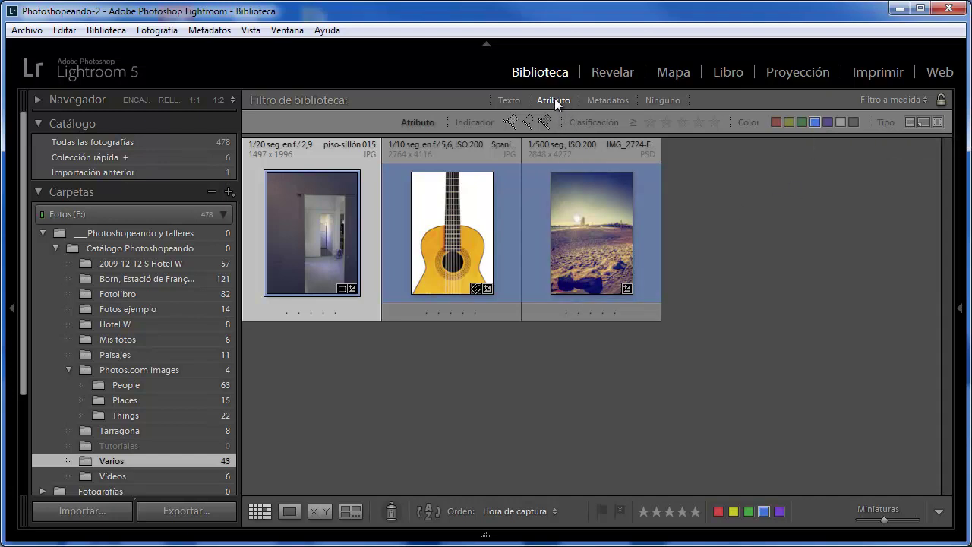
pyautogui.click(154, 430)
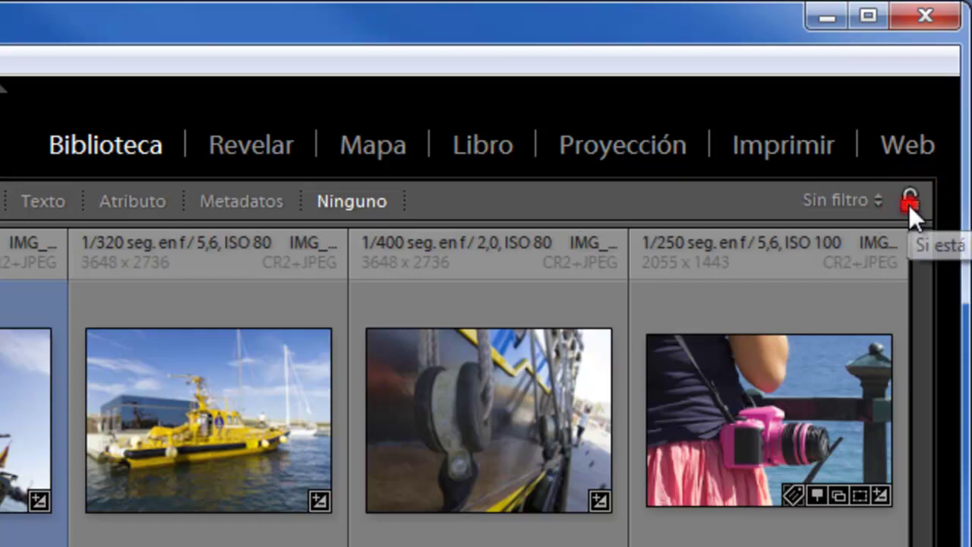
# Lock the Blue label filter and check it on the Varios, Tarragona and Vídeos folders
pyautogui.click(908, 203)
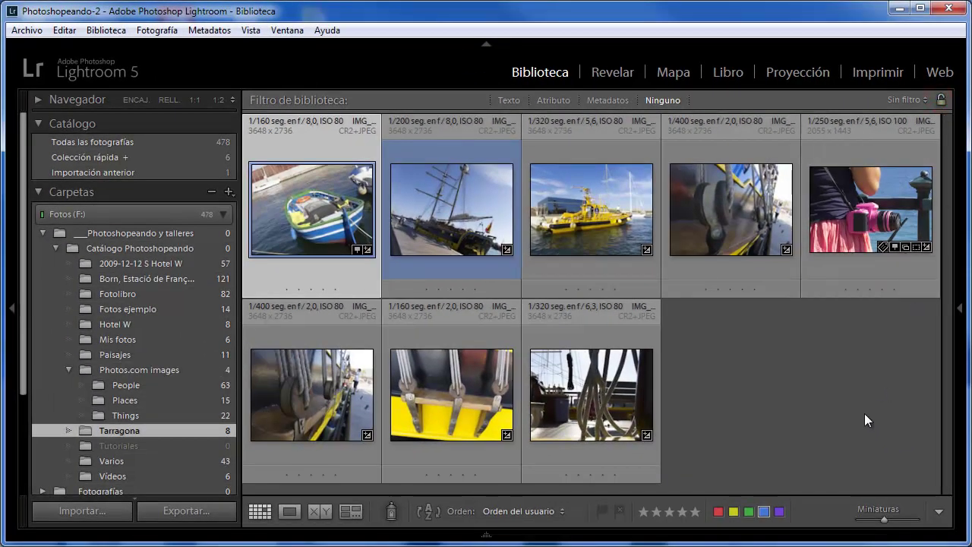
pyautogui.click(554, 100)
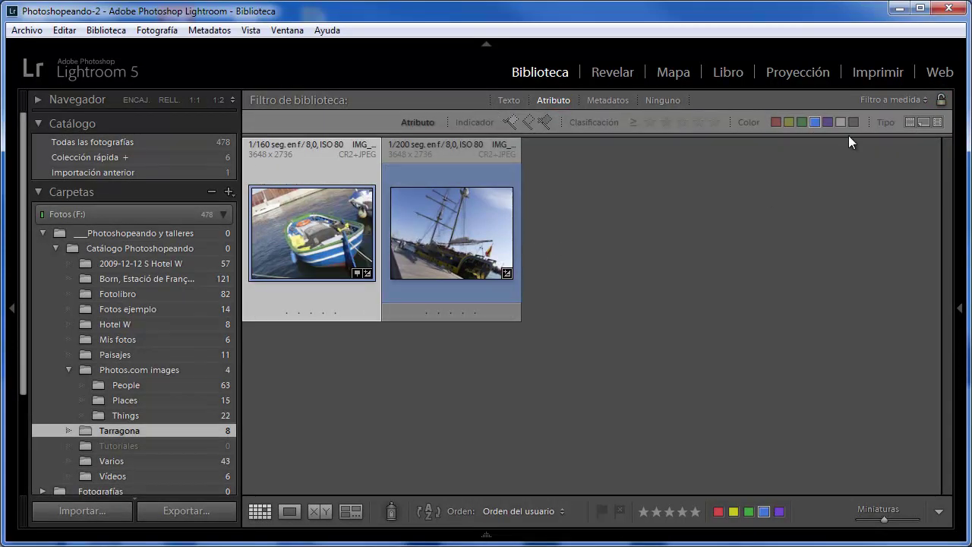
pyautogui.click(941, 99)
pyautogui.click(110, 460)
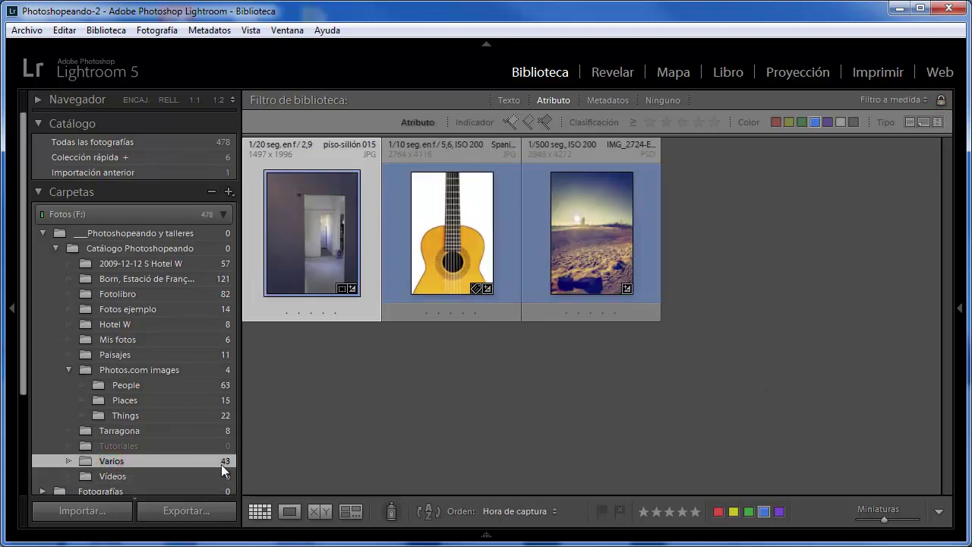
pyautogui.click(157, 430)
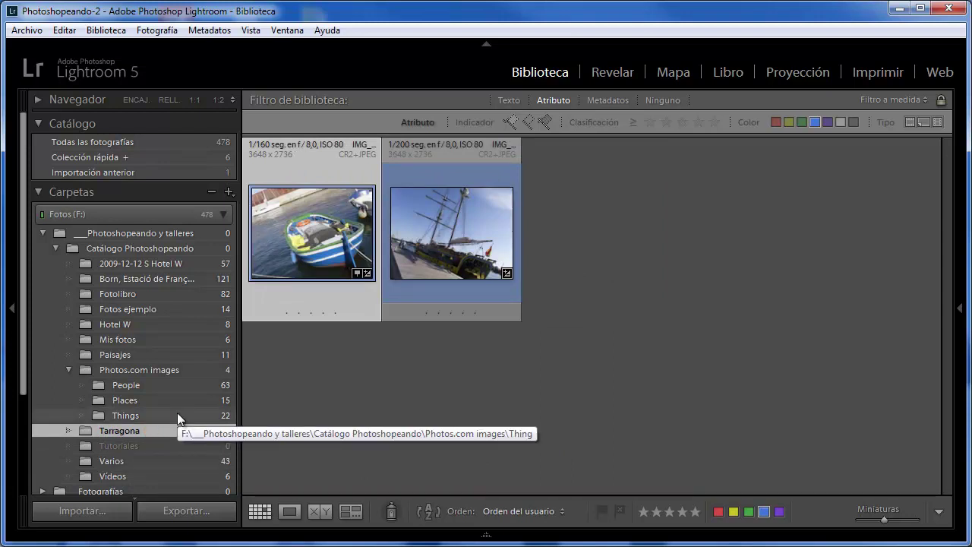
pyautogui.click(119, 476)
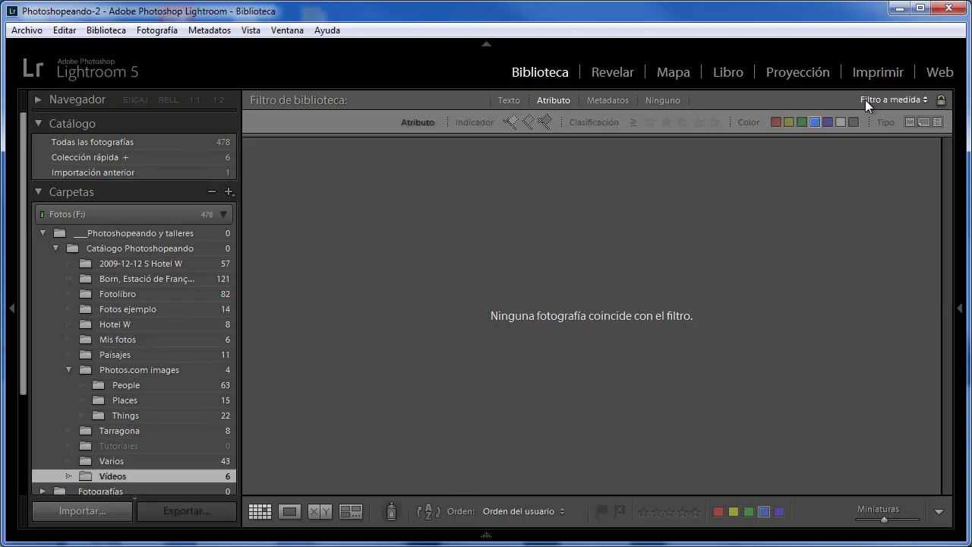
# Toggle library filters off and on with Ctrl+L, then view Tarragona's two Blue-labelled photos
pyautogui.hotkey('ctrl', 'l')
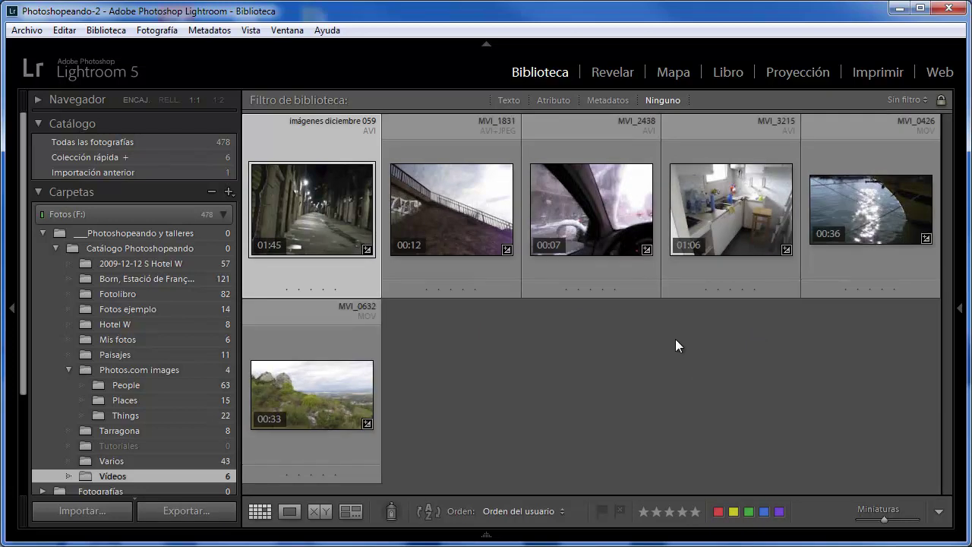
pyautogui.hotkey('ctrl', 'l')
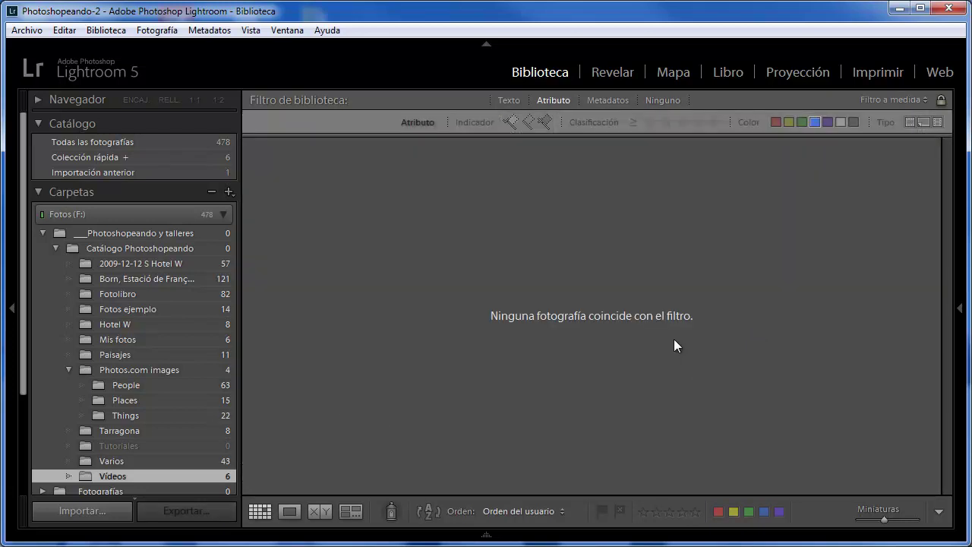
pyautogui.click(138, 430)
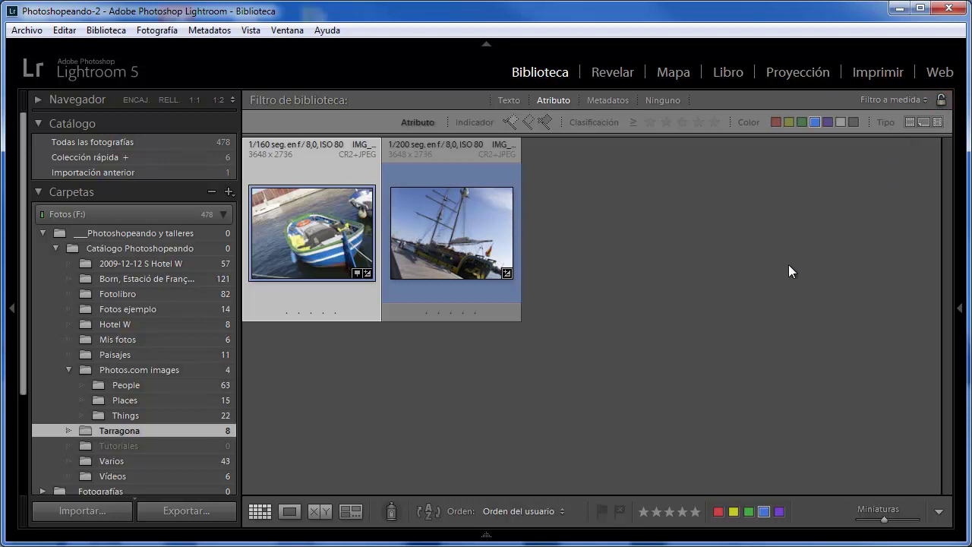
# Save the Blue filter as preset 'Ver fotos con etiqueta azul', then set filtering to Ninguno
pyautogui.click(881, 100)
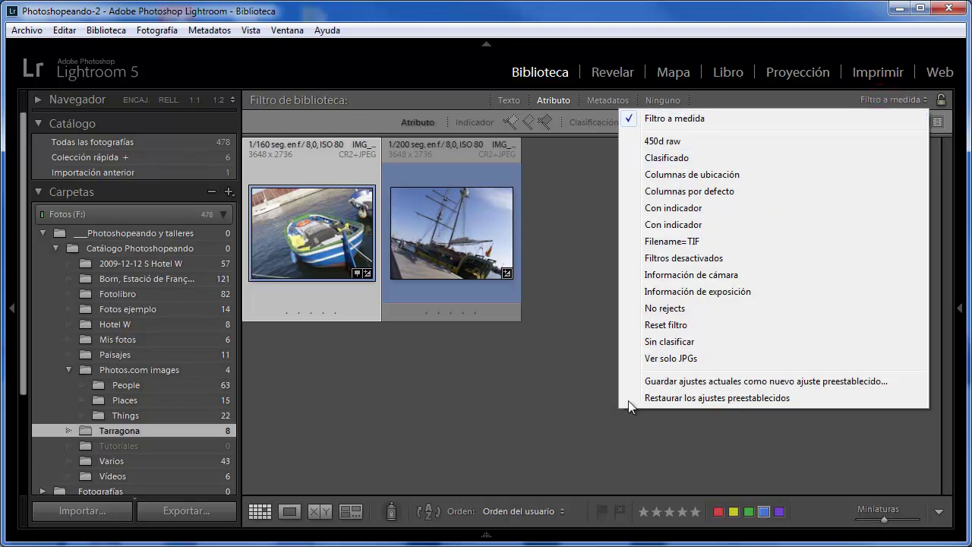
pyautogui.click(783, 383)
pyautogui.write('V')
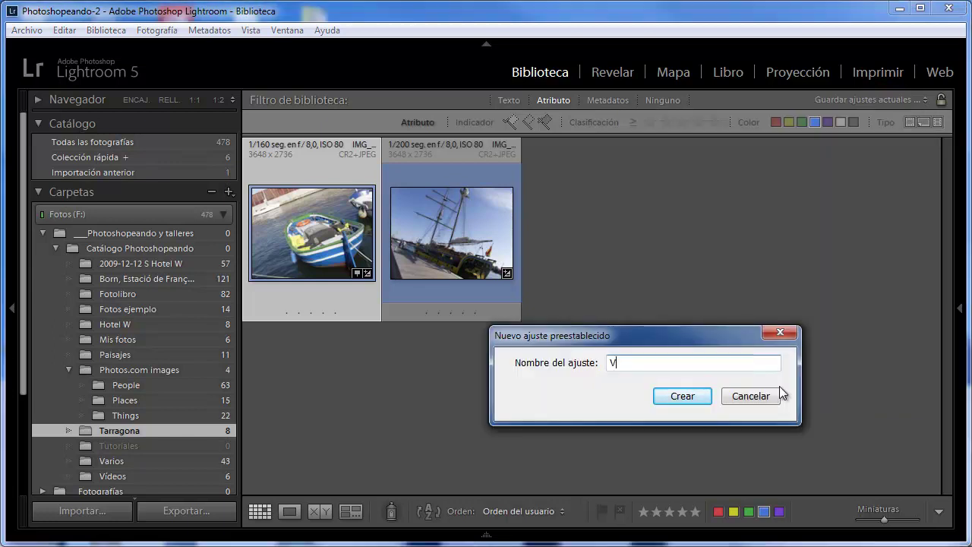
pyautogui.write('er fotos con eti')
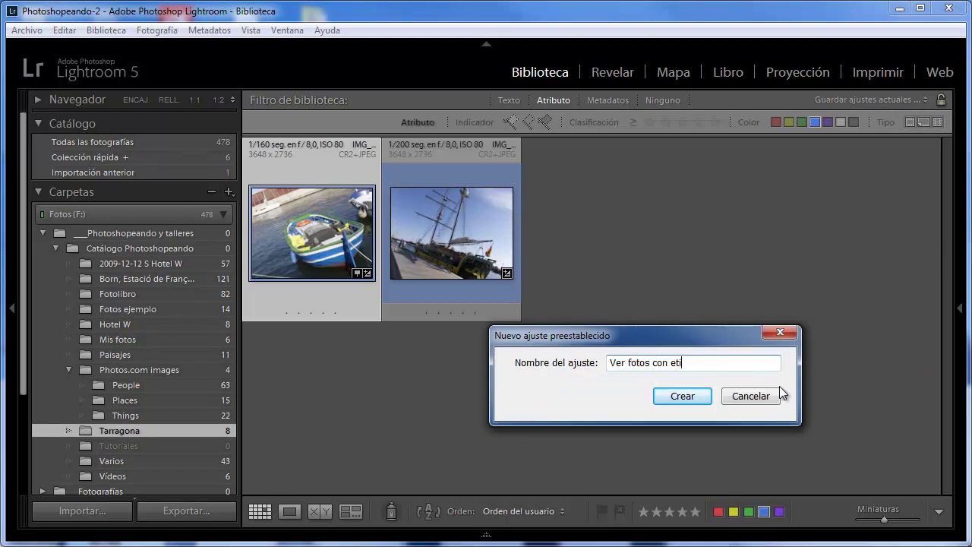
pyautogui.write('queta azul')
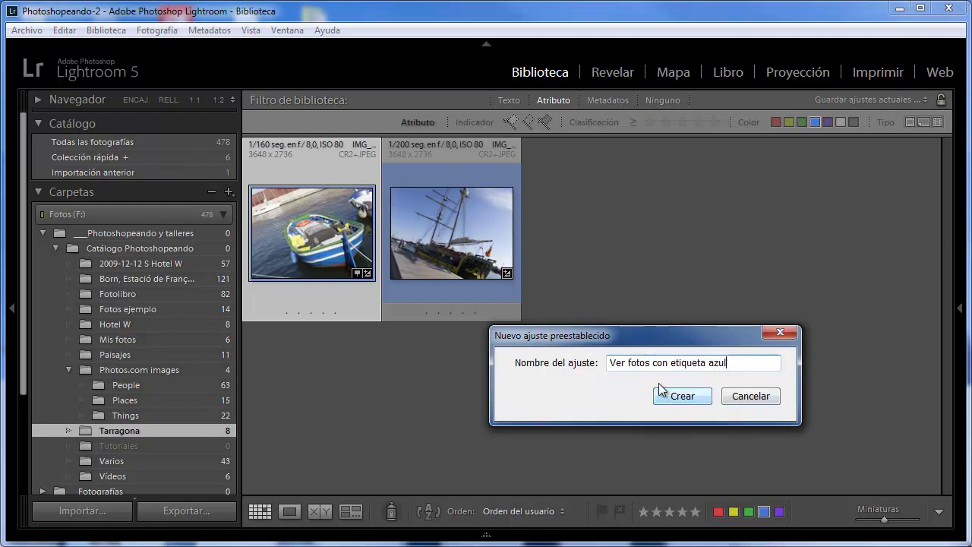
pyautogui.click(671, 395)
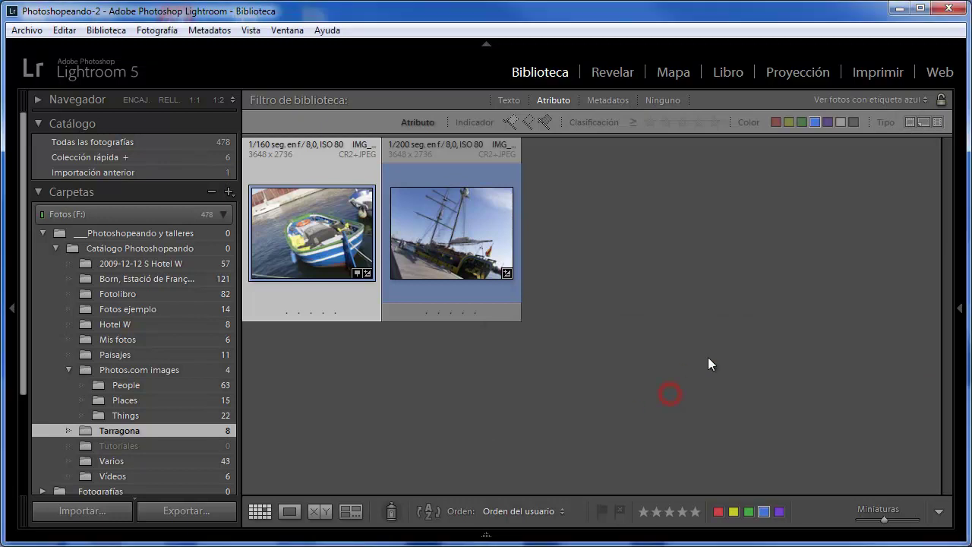
pyautogui.click(554, 101)
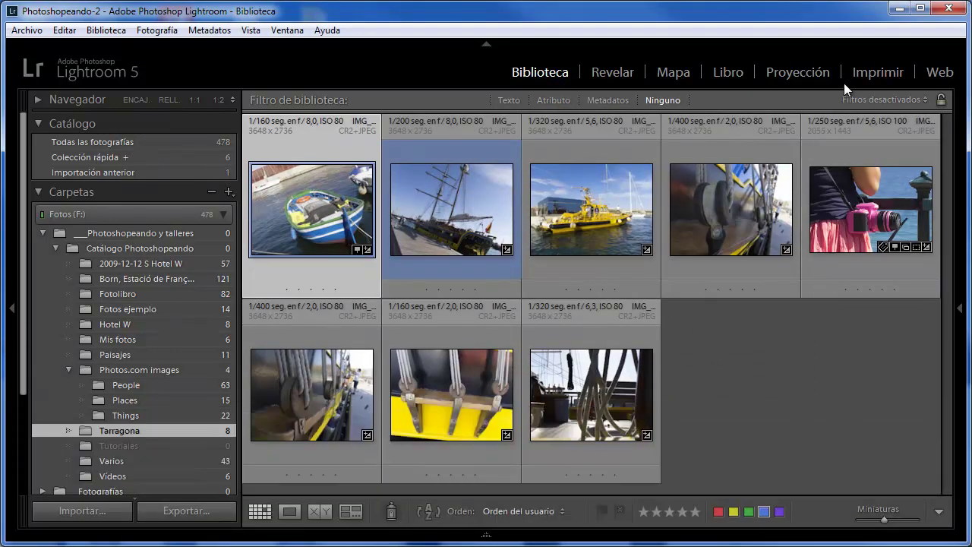
# Apply the saved 'Ver fotos con etiqueta azul' preset to narrow Tarragona to two photos
pyautogui.click(875, 100)
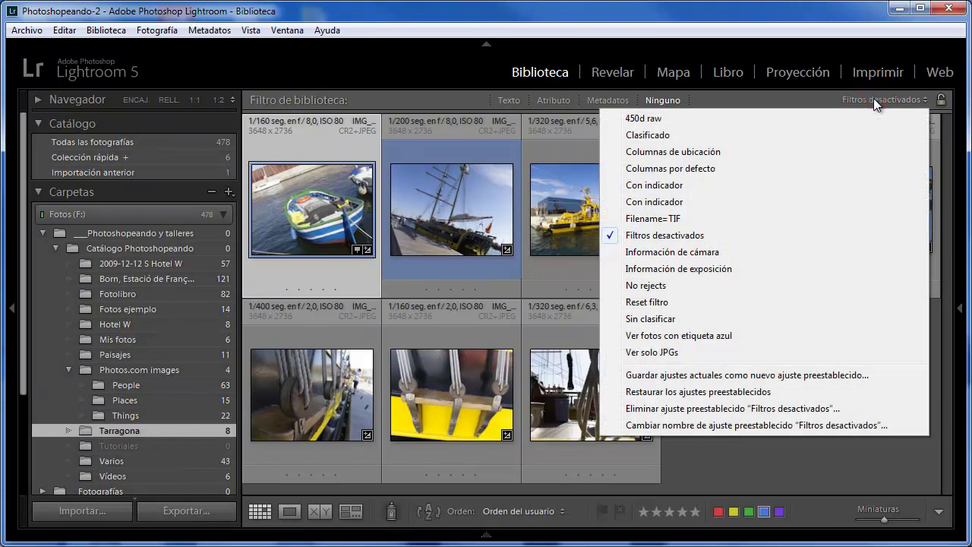
pyautogui.click(740, 532)
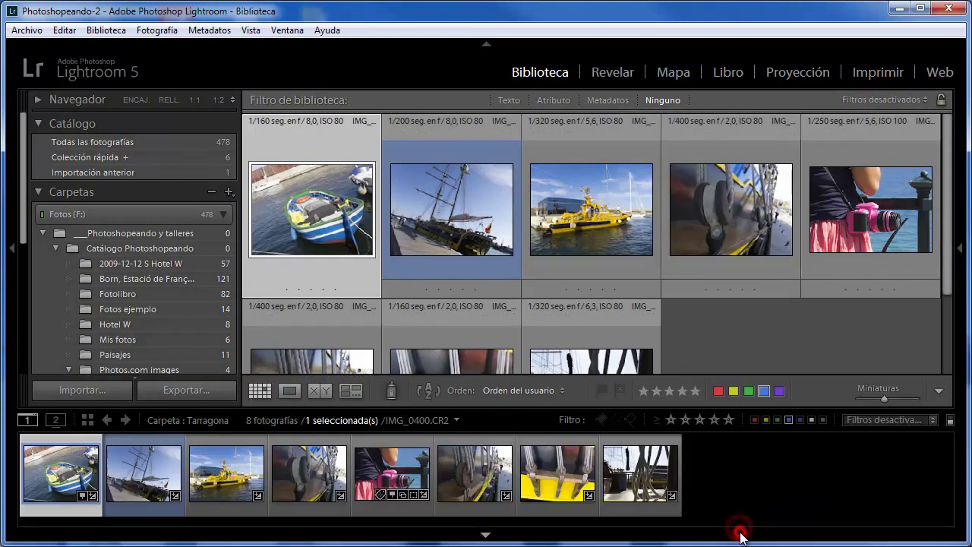
pyautogui.click(886, 419)
pyautogui.click(885, 419)
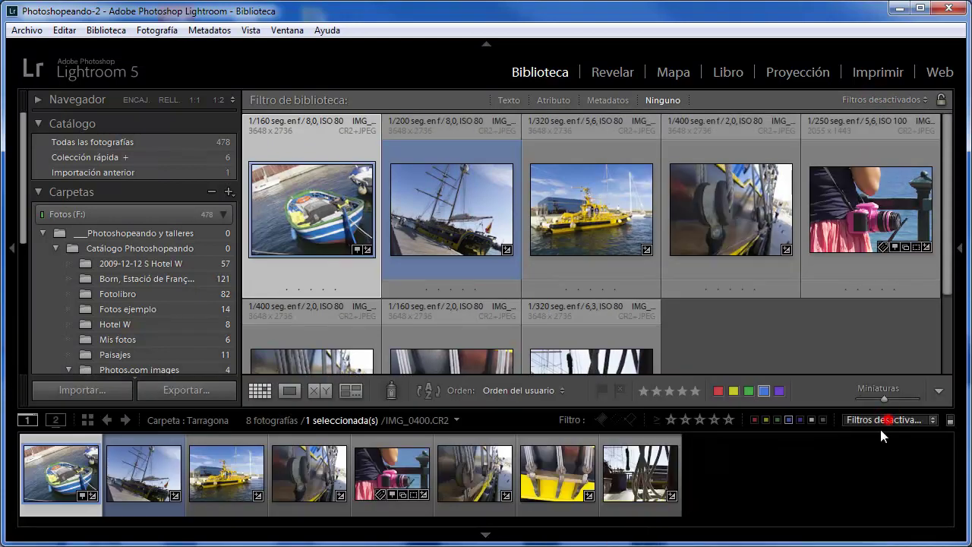
pyautogui.click(751, 535)
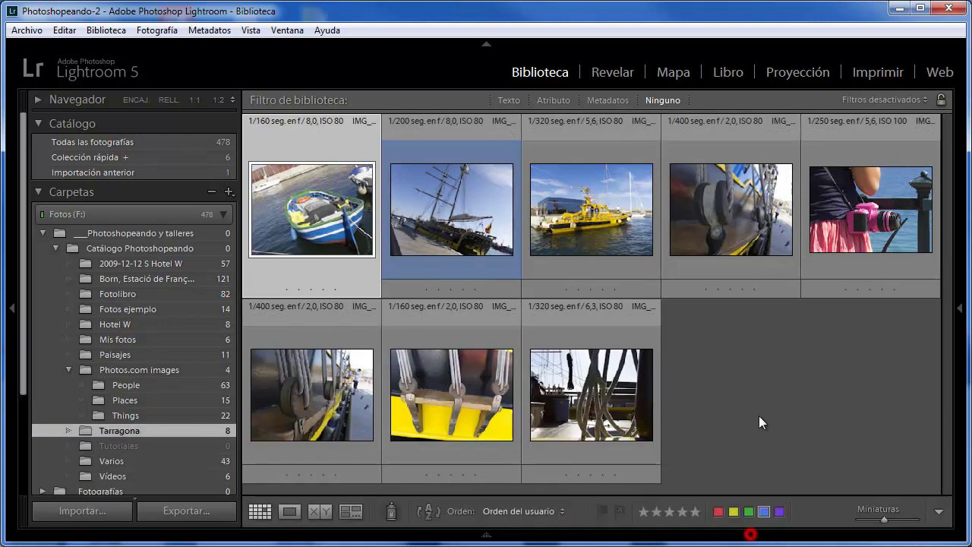
pyautogui.click(874, 99)
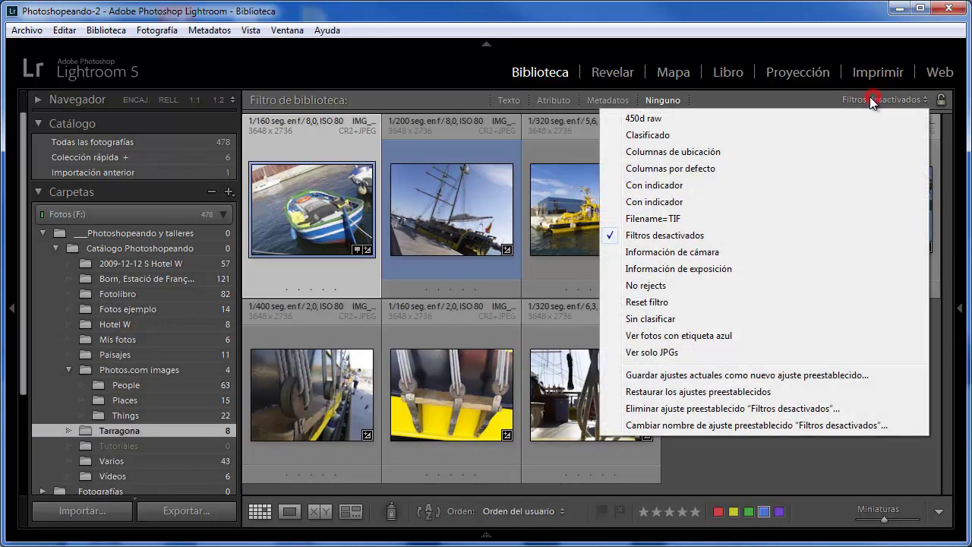
pyautogui.click(717, 336)
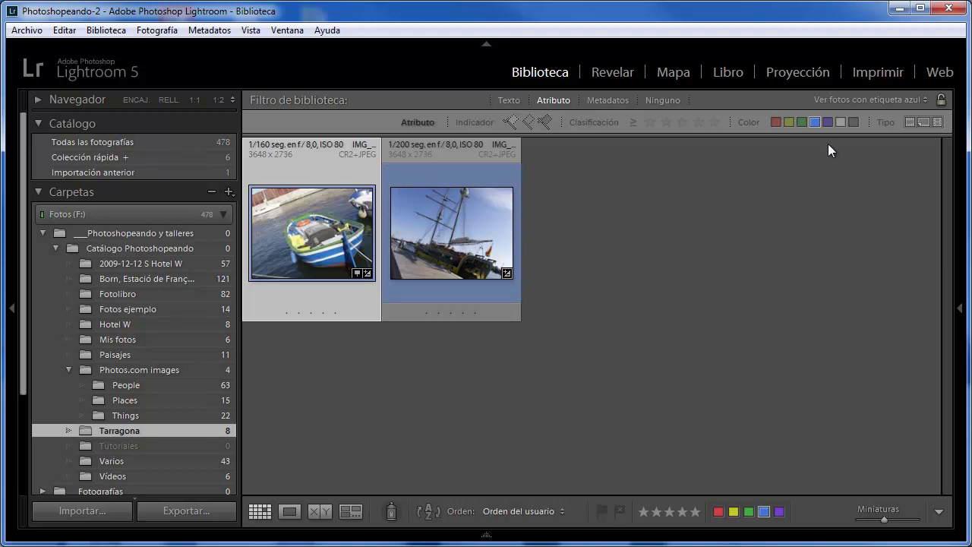
pyautogui.click(869, 99)
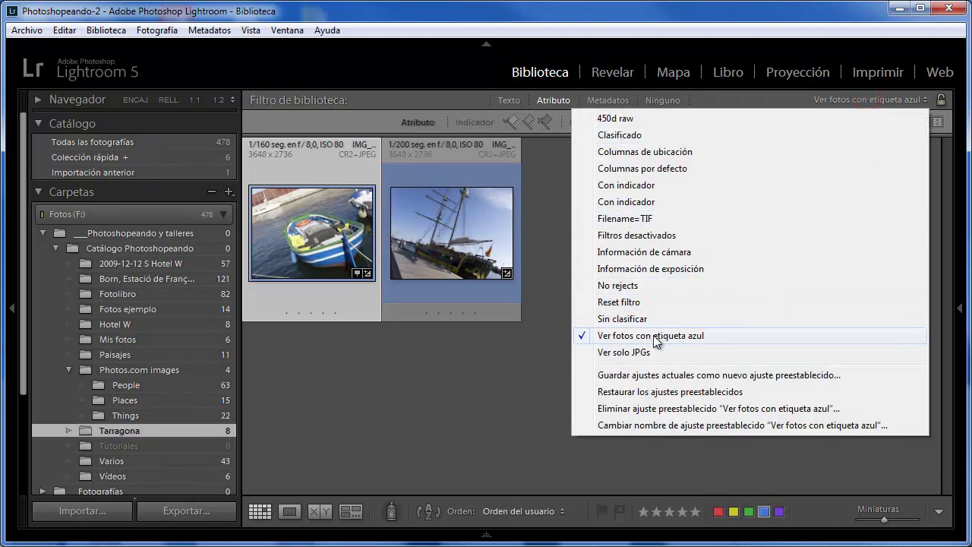
# Delete the 'Ver fotos con etiqueta azul' preset and clear the boat photo's blue label
pyautogui.click(685, 410)
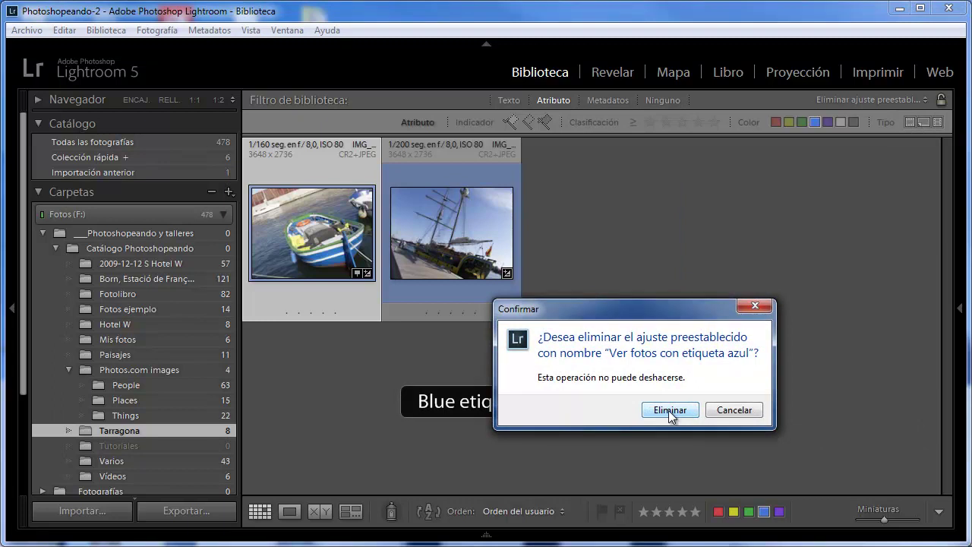
pyautogui.click(671, 410)
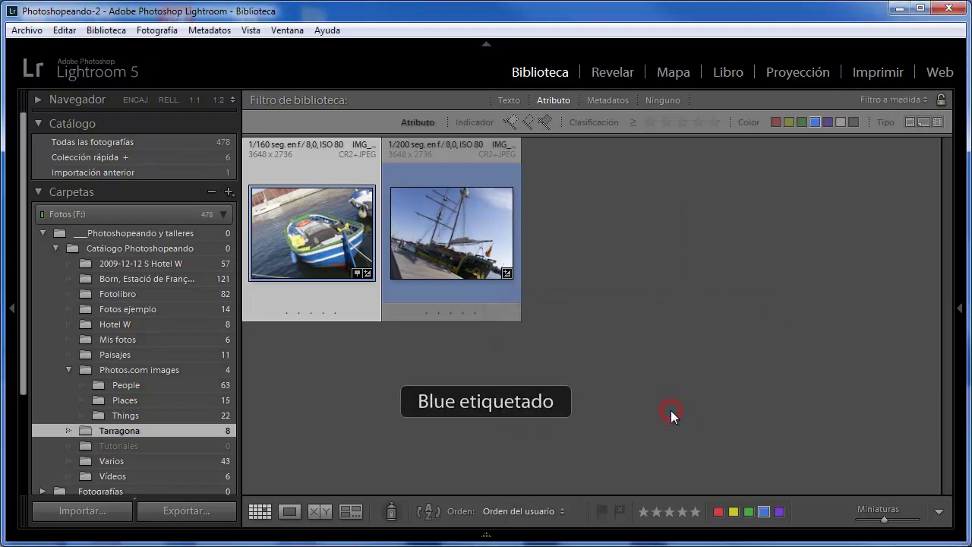
pyautogui.click(885, 100)
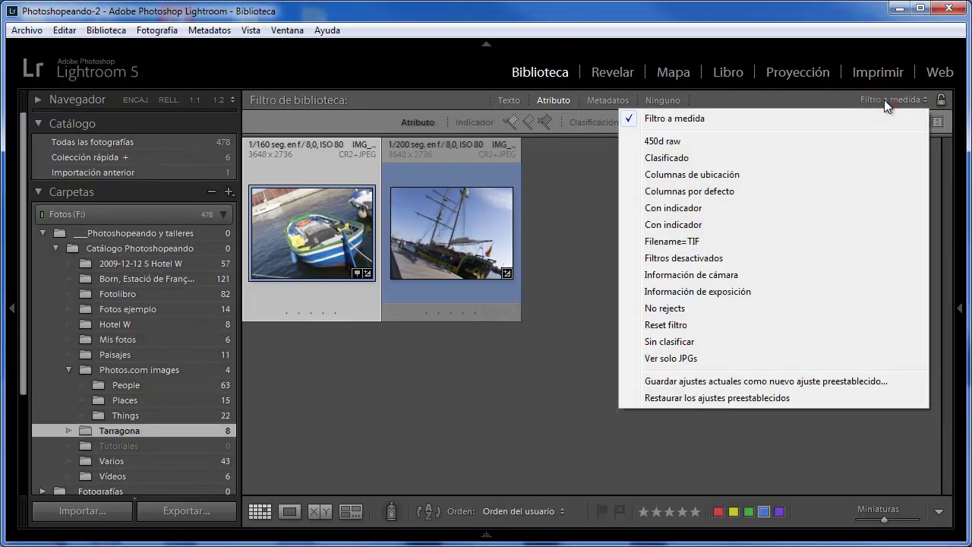
pyautogui.click(884, 99)
pyautogui.click(763, 511)
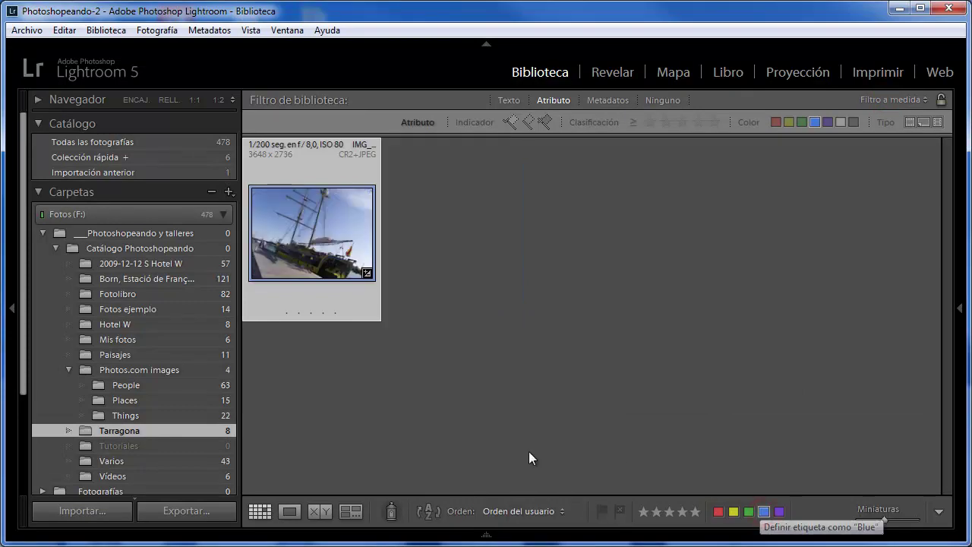
# Open the Varios folder to show all 43 photos with Sin filtro
pyautogui.click(126, 462)
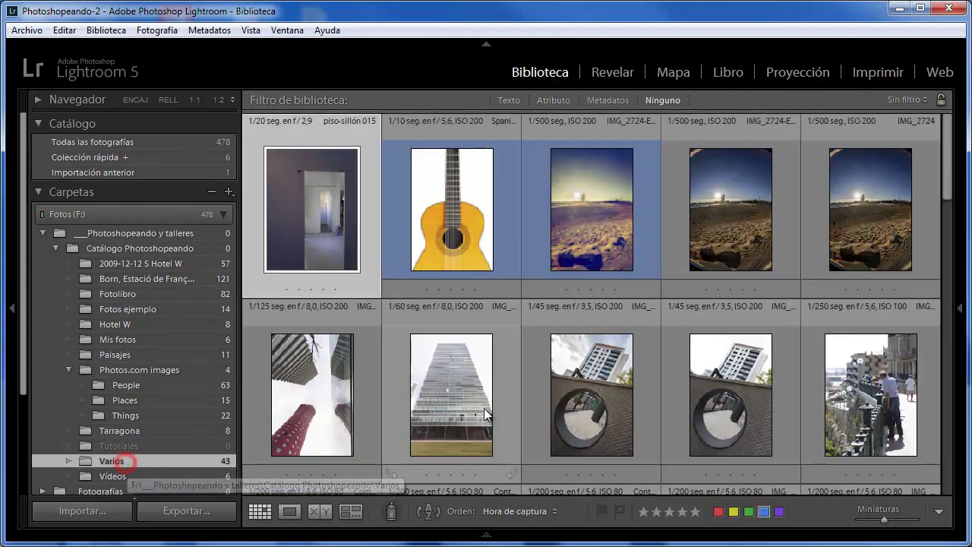